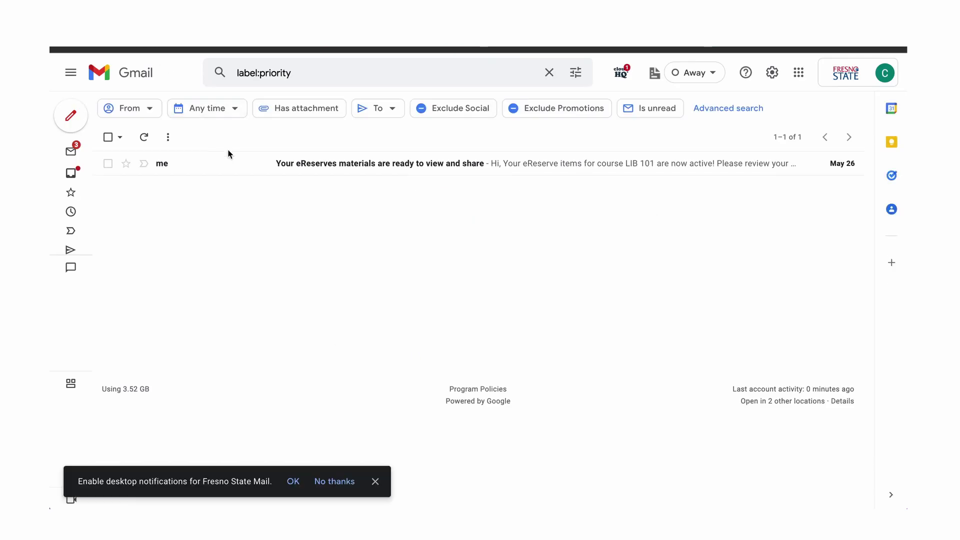
# Open the 'Your eReserves materials are ready' email for LIB 101 in the priority inbox.
pyautogui.click(231, 163)
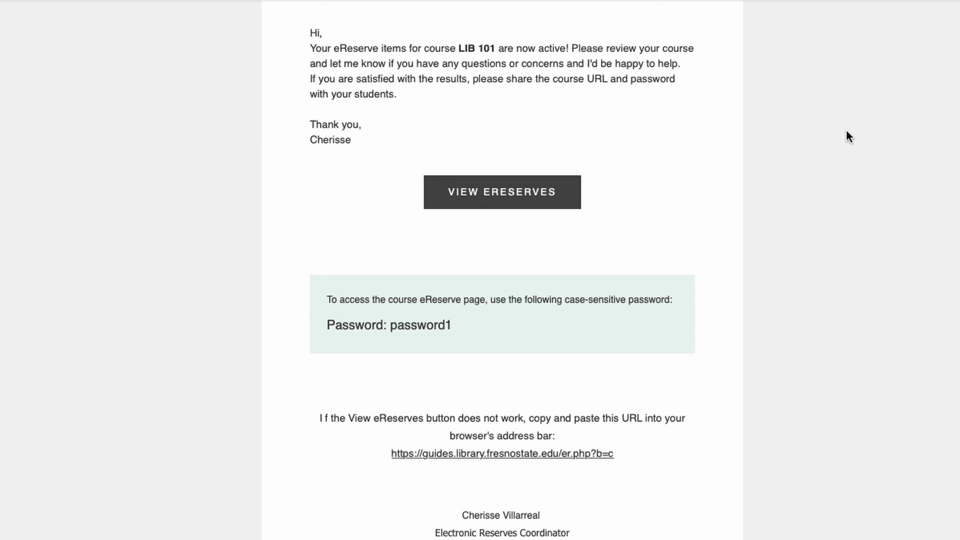
# Follow VIEW ERESERVES and sign in to Campus Login Services with your username and password.
pyautogui.click(544, 199)
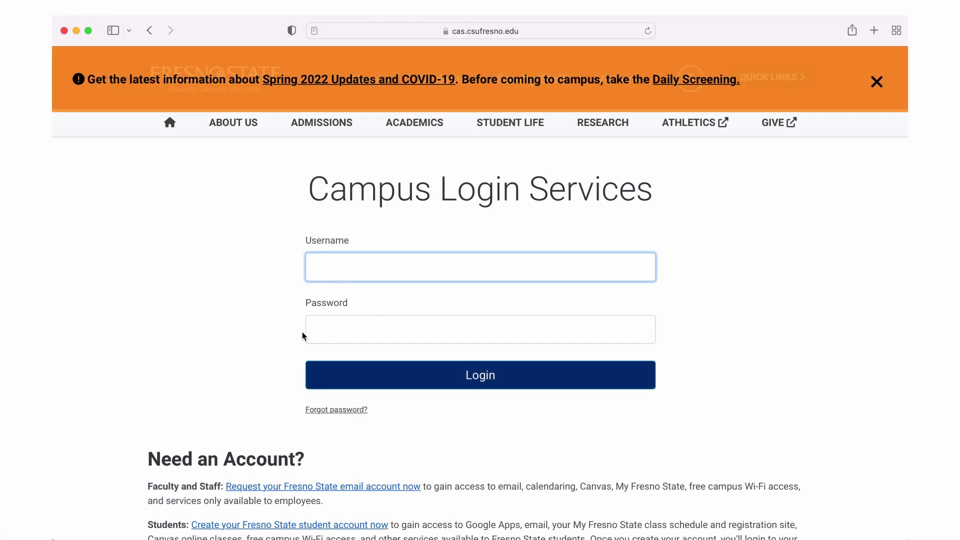
pyautogui.write('cherissev')
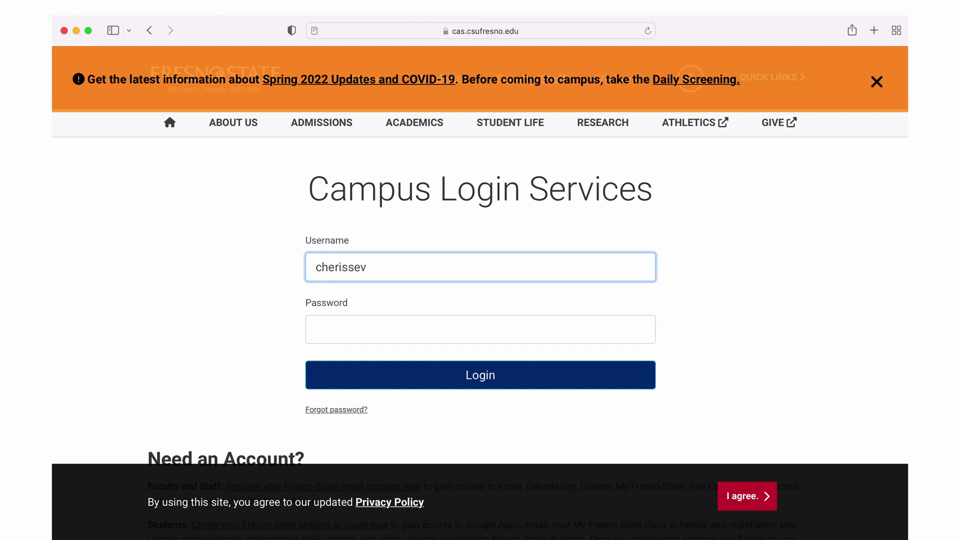
pyautogui.click(480, 329)
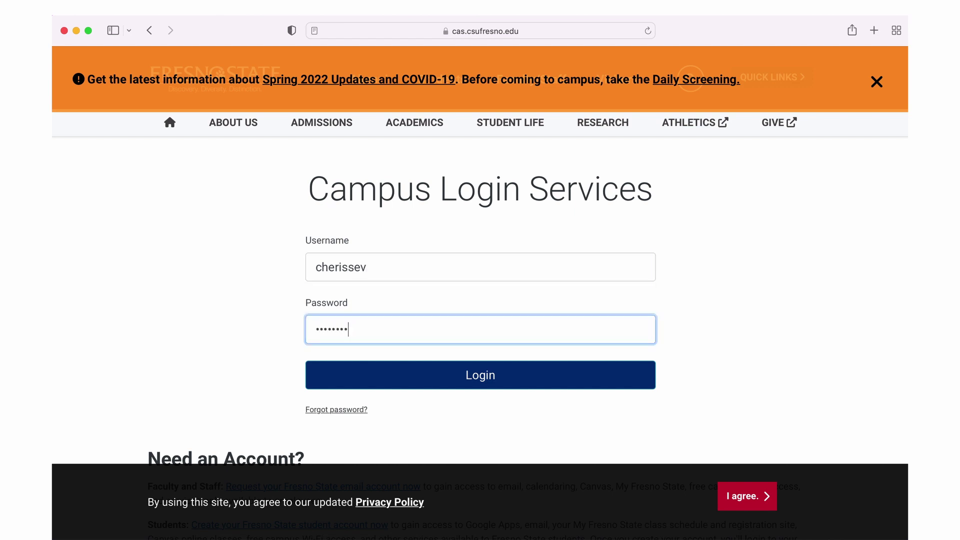
pyautogui.write('*')
pyautogui.press('Return')
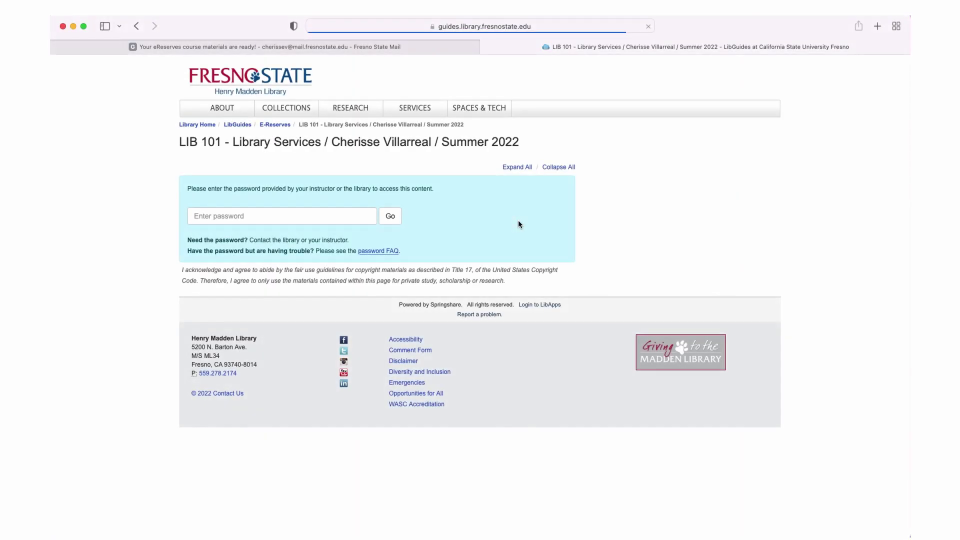
# Unlock the LIB 101 eReserves page with the course password and expand the Syllabus folder.
pyautogui.click(352, 223)
pyautogui.write('*')
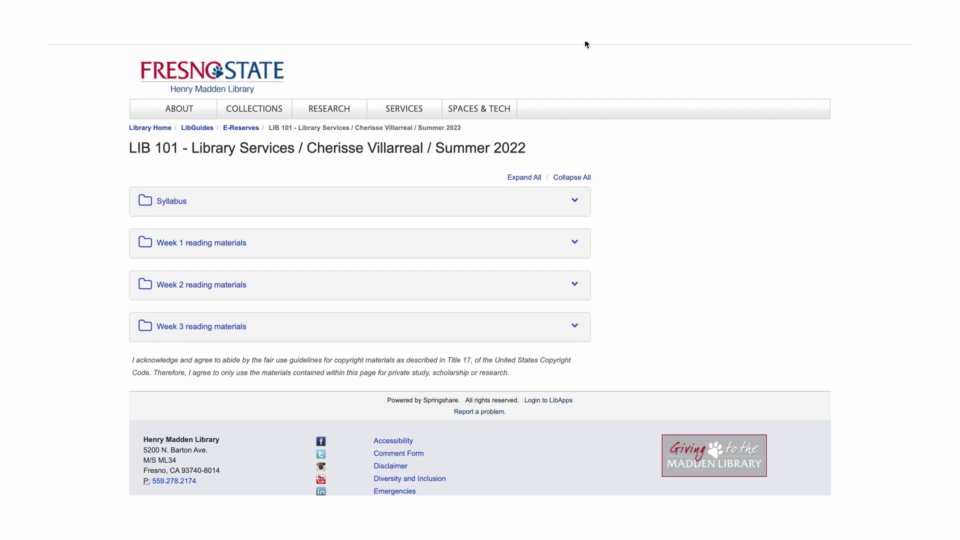
pyautogui.click(575, 201)
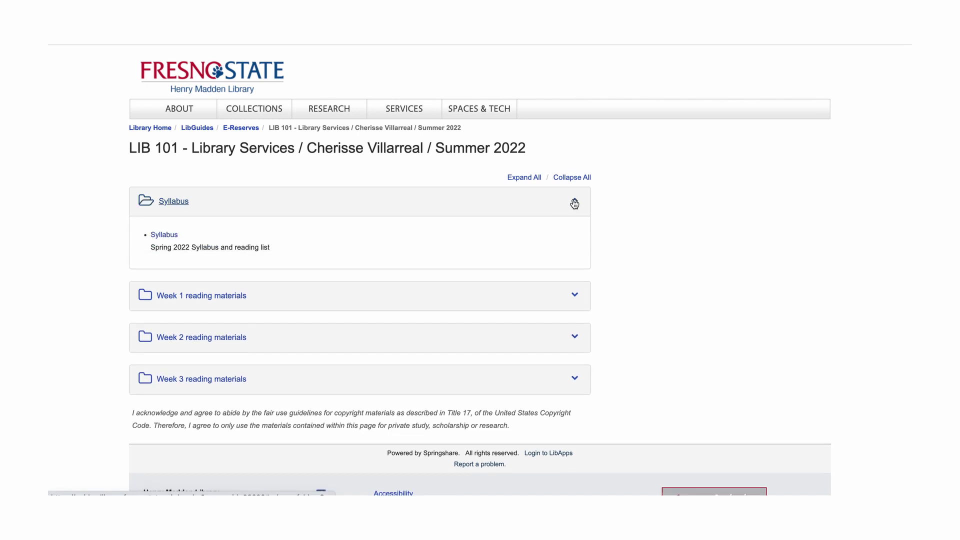
# Open the syllabus PDF from its View Item dialog and scroll through it.
pyautogui.click(167, 234)
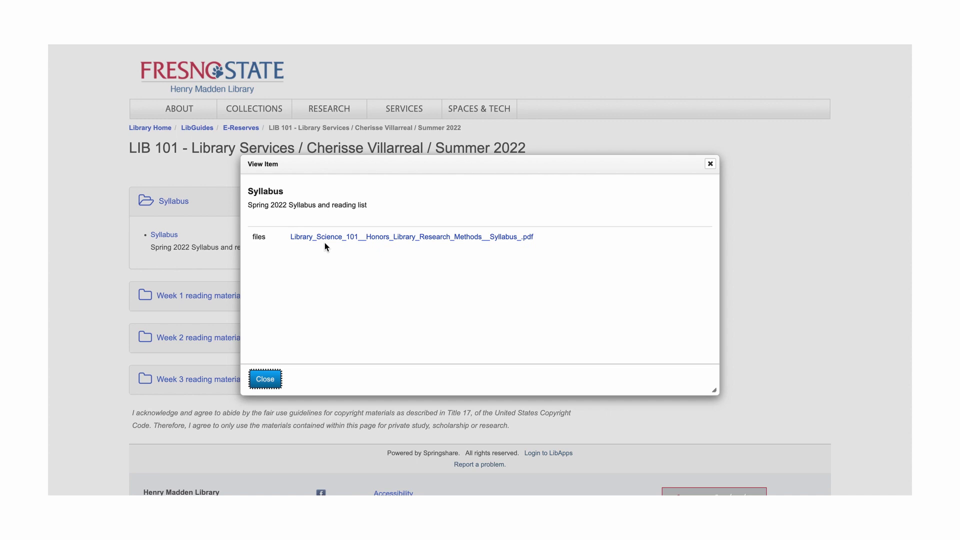
pyautogui.click(328, 238)
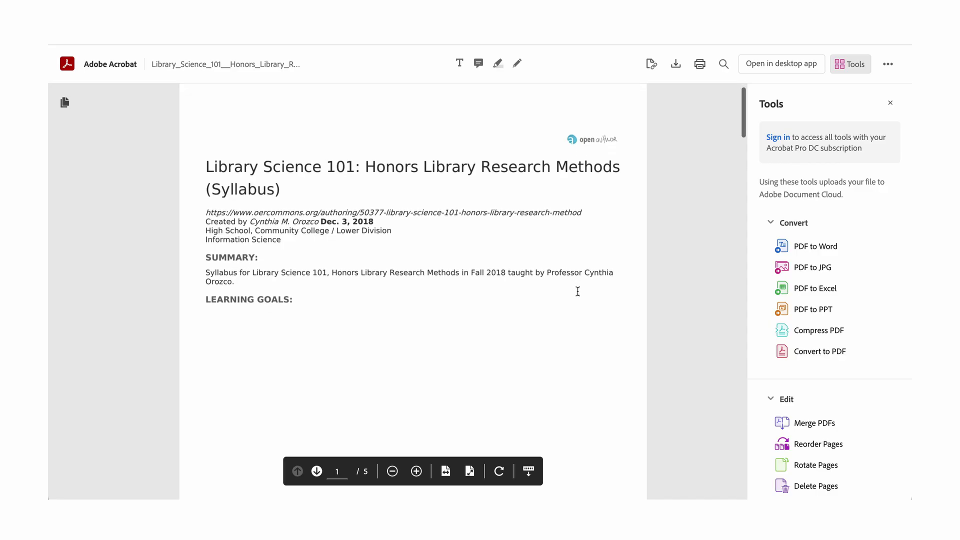
pyautogui.scroll(-3, 578, 291)
pyautogui.scroll(-9, 578, 291)
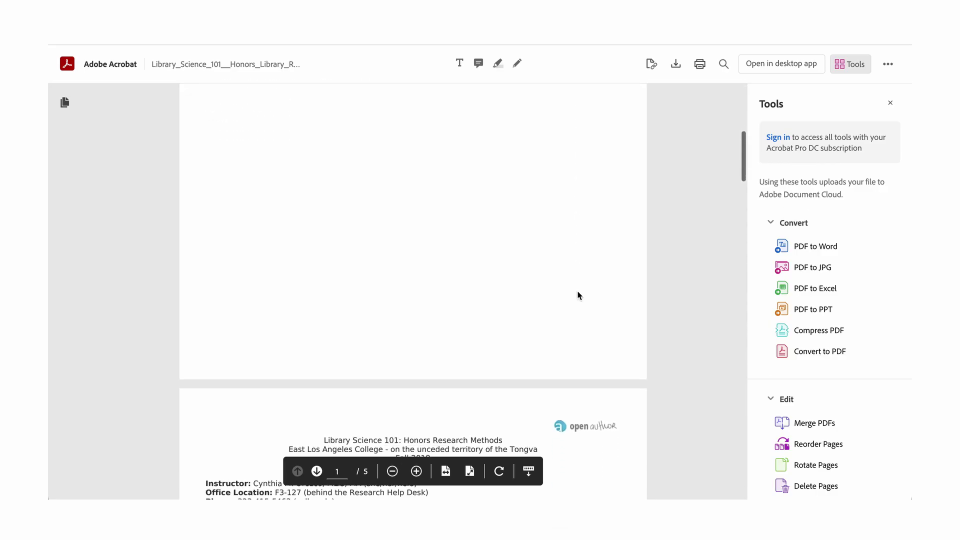
pyautogui.scroll(-5, 578, 295)
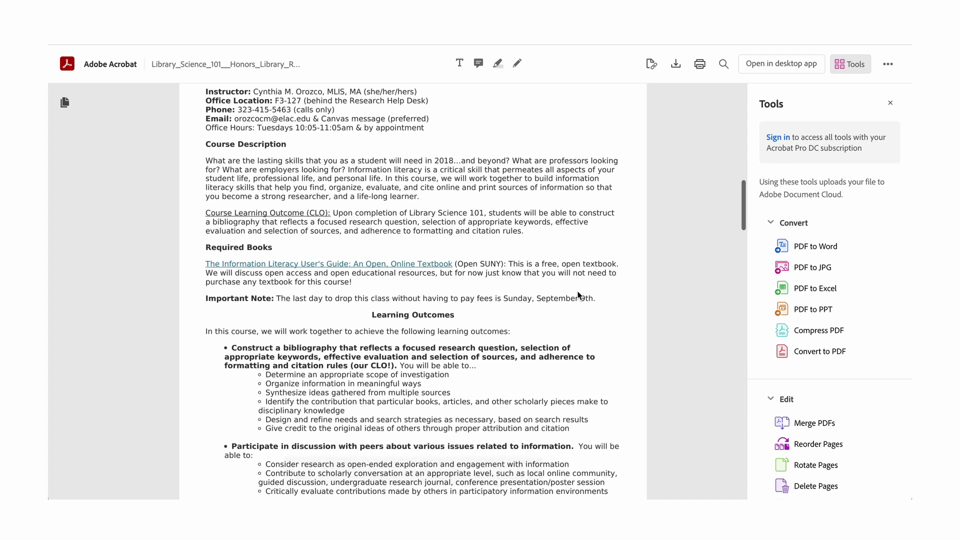
pyautogui.scroll(-3, 578, 295)
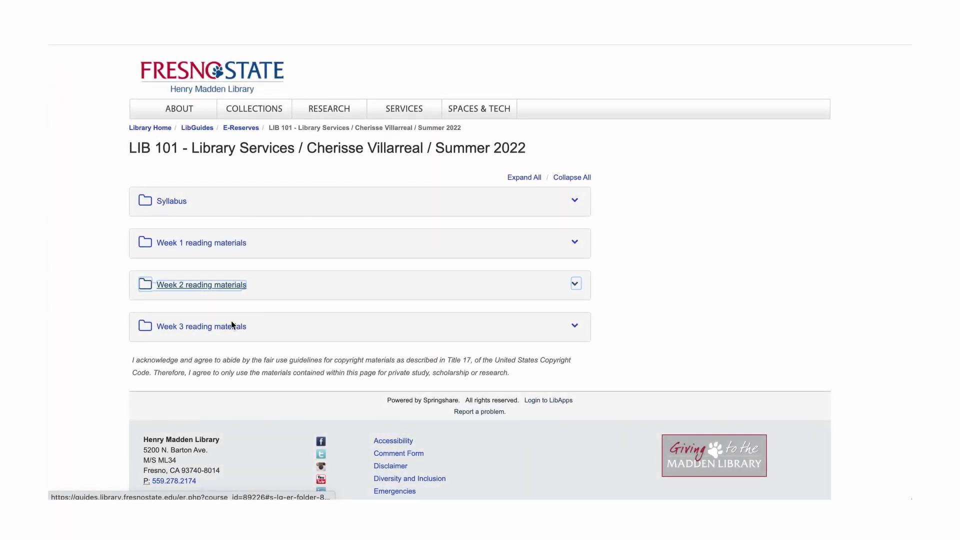
pyautogui.click(232, 329)
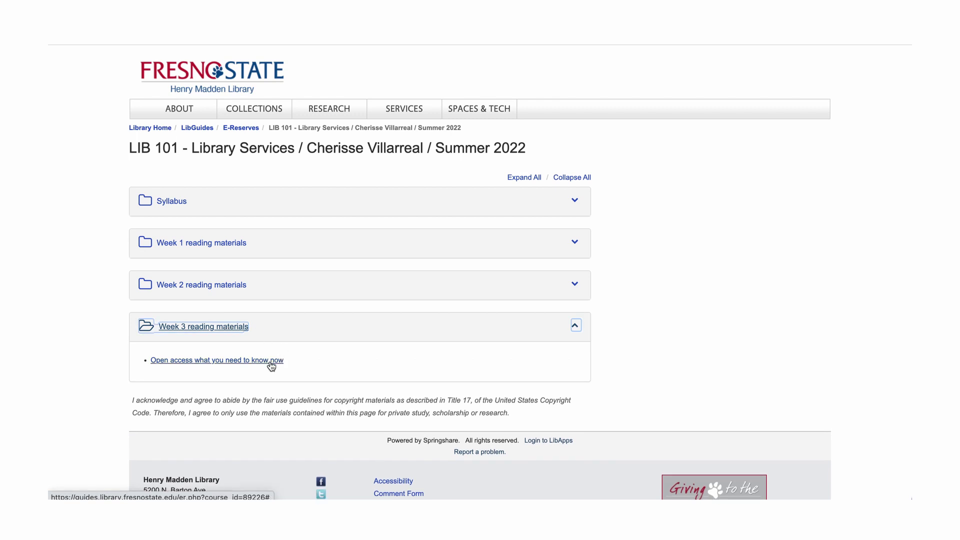
pyautogui.click(270, 361)
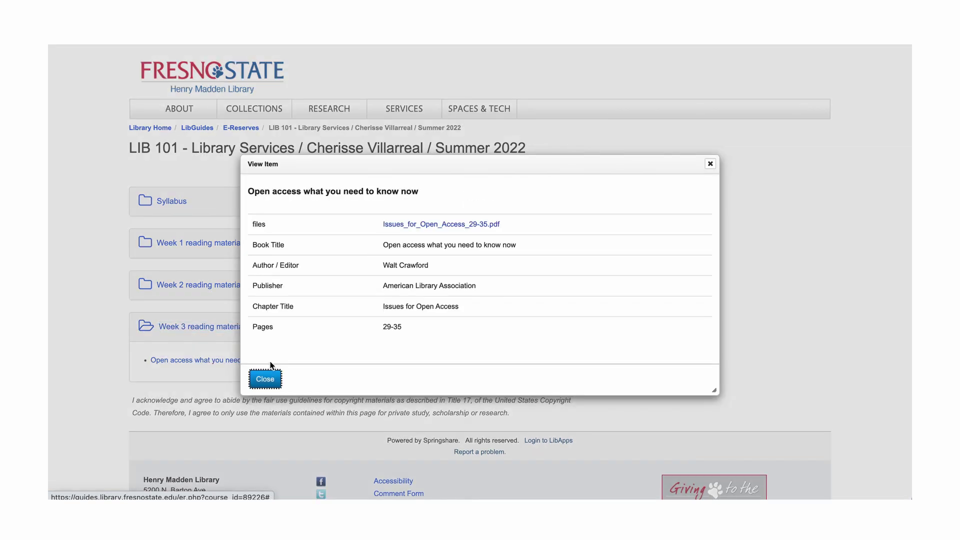
pyautogui.click(455, 225)
pyautogui.scroll(-5, 457, 228)
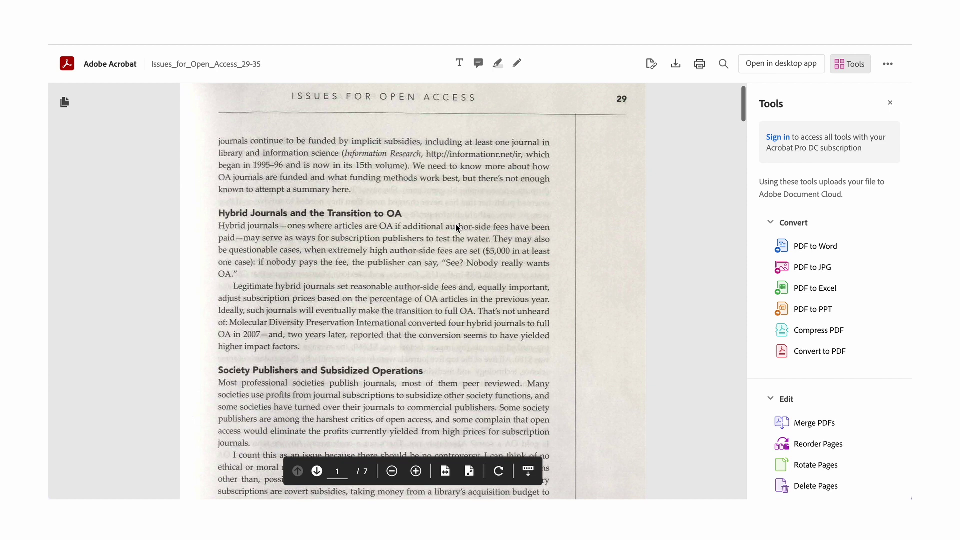
pyautogui.scroll(-7, 457, 228)
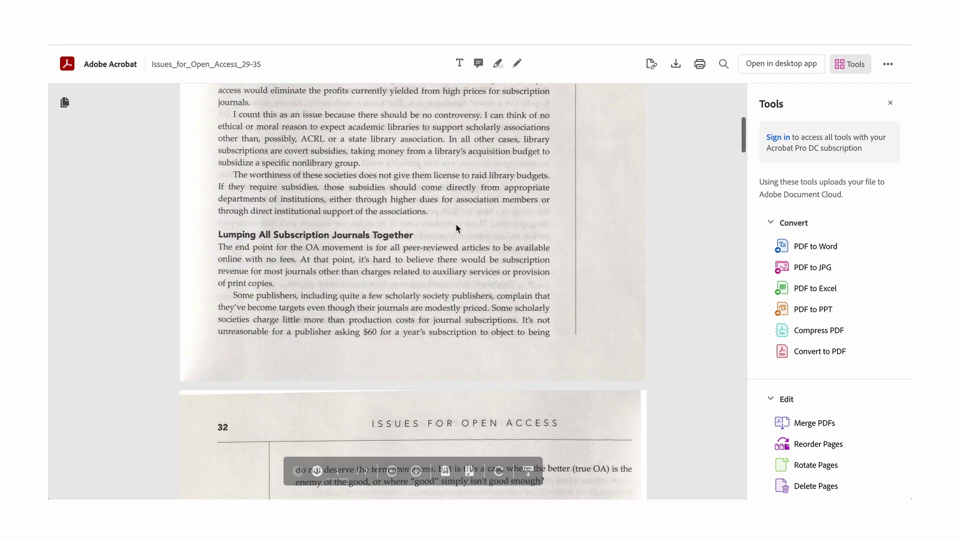
pyautogui.scroll(-3, 456, 228)
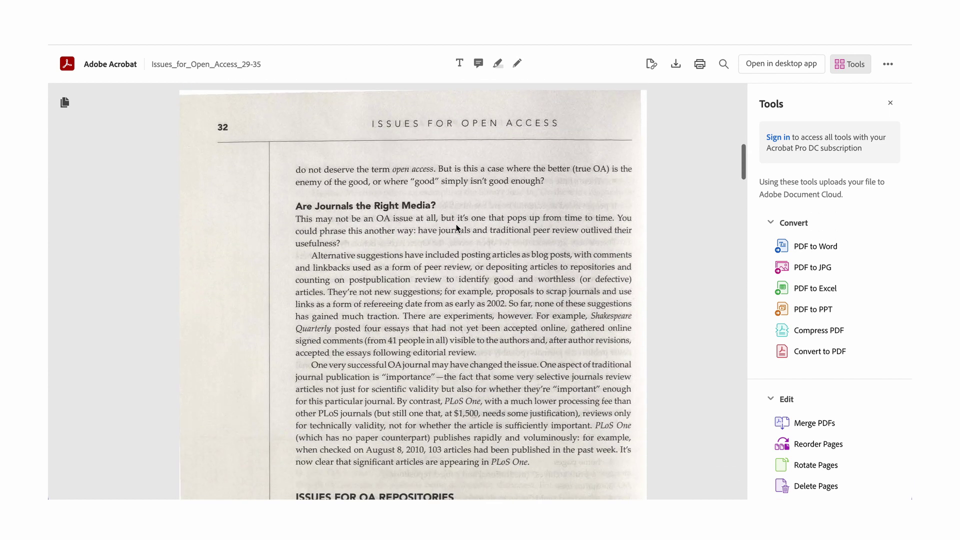
pyautogui.scroll(-1, 456, 229)
pyautogui.scroll(-2, 456, 228)
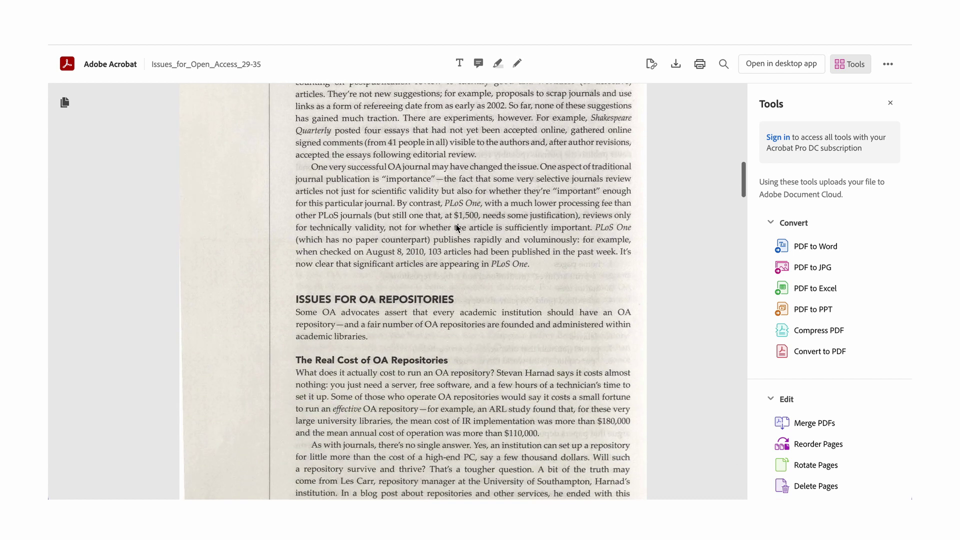
pyautogui.scroll(-5, 457, 229)
pyautogui.scroll(-5, 457, 229)
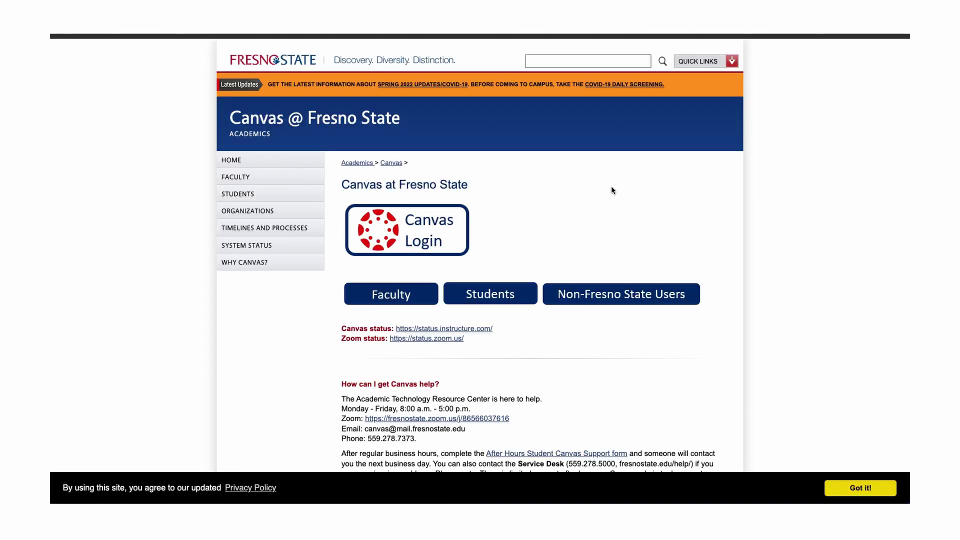
# Log in through Canvas Login and open the Development course card under Published Courses.
pyautogui.click(407, 232)
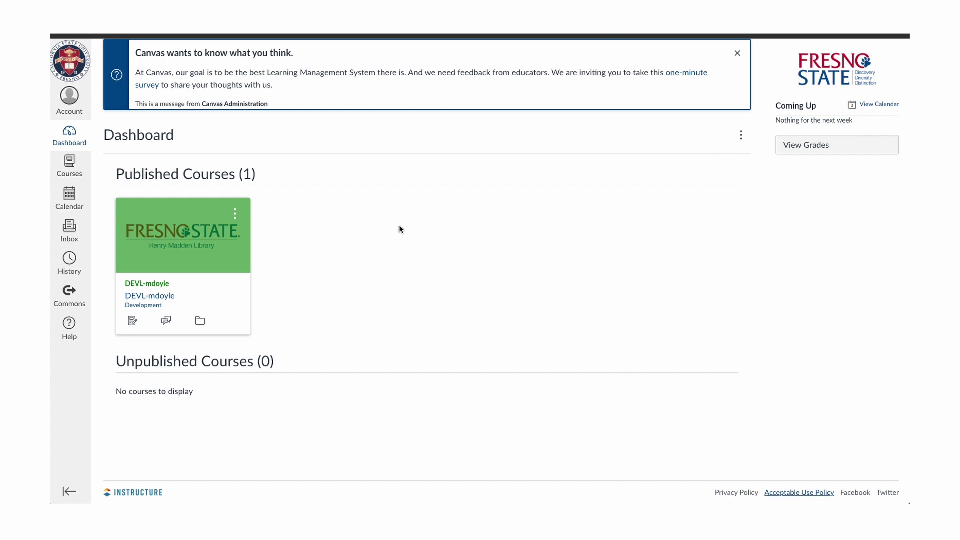
pyautogui.click(169, 285)
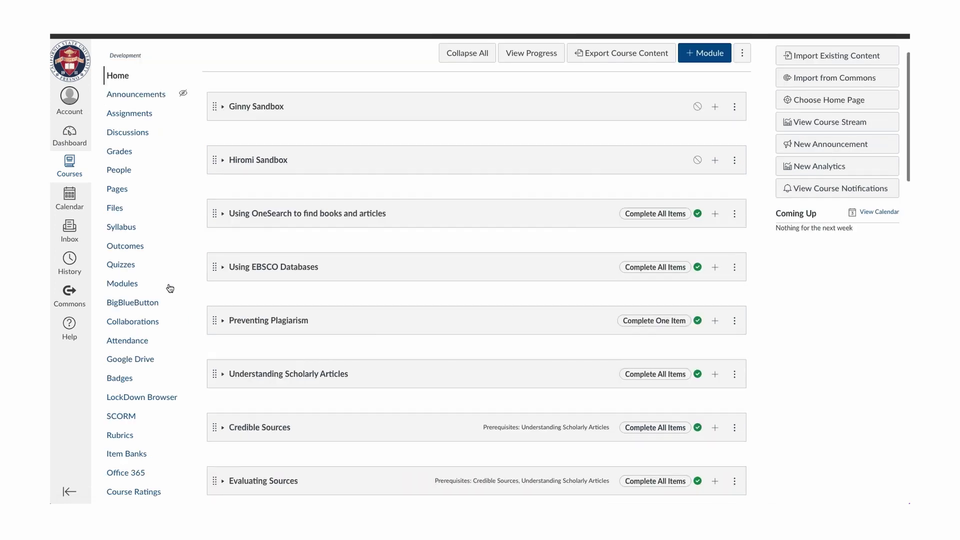
pyautogui.scroll(-10, 170, 288)
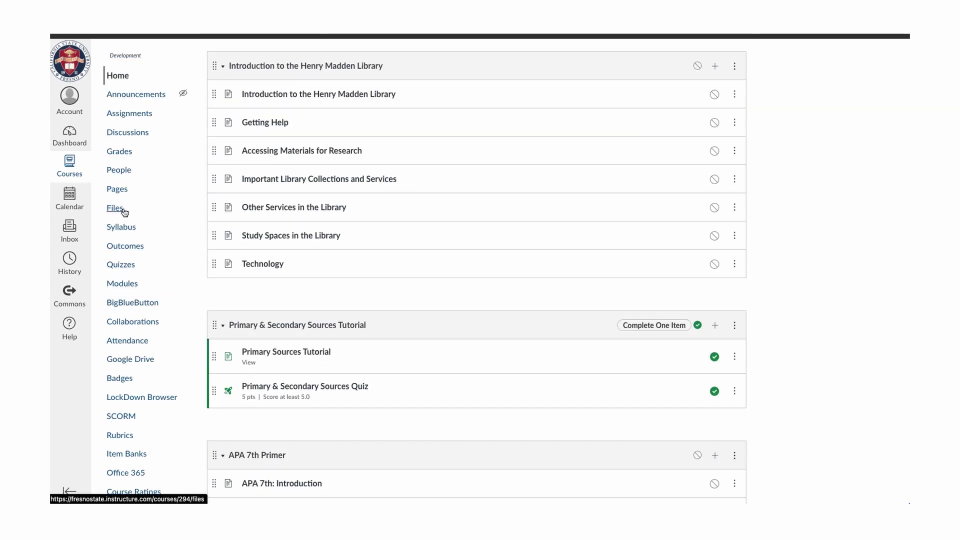
pyautogui.scroll(-3, 138, 426)
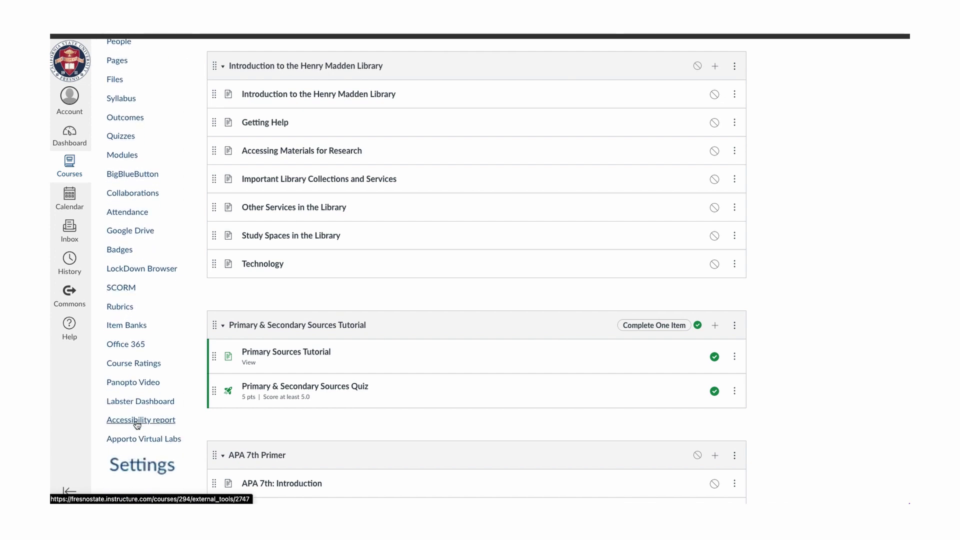
# Enable E-Reserves in the course's Settings > Navigation list.
pyautogui.click(142, 468)
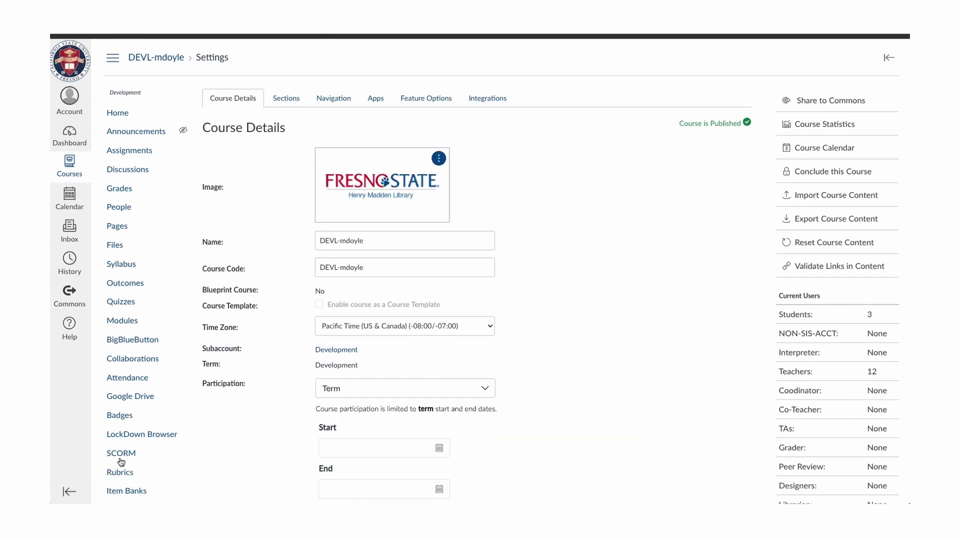
pyautogui.click(334, 104)
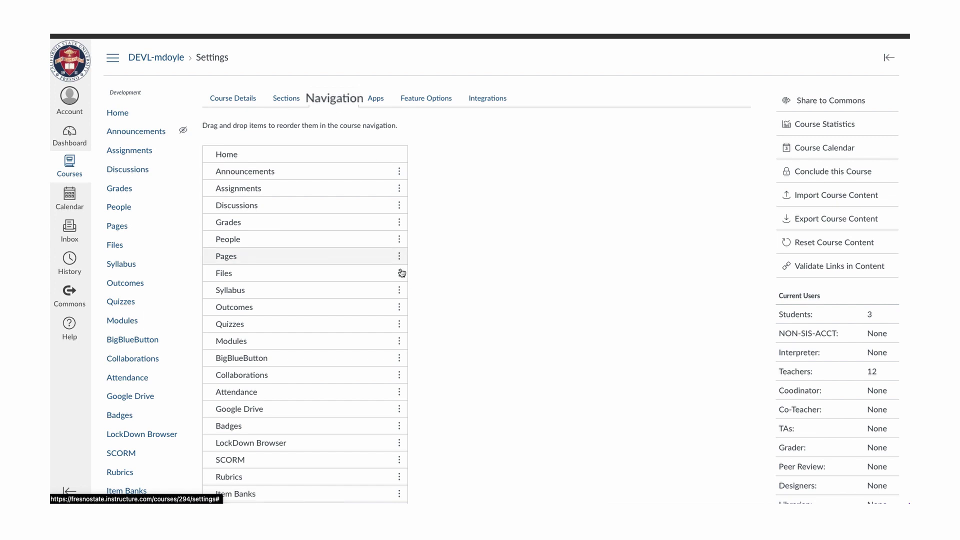
pyautogui.scroll(-3, 381, 347)
pyautogui.scroll(-5, 385, 290)
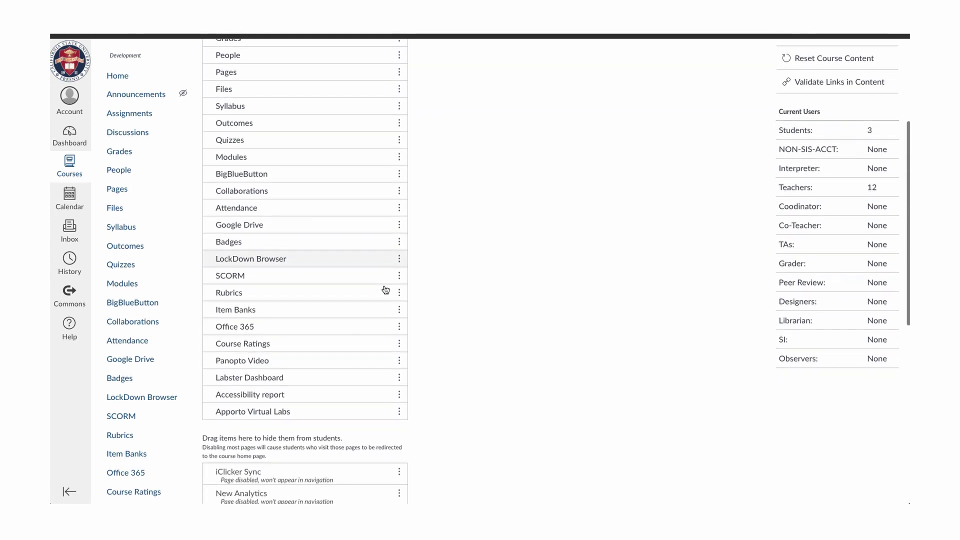
pyautogui.scroll(-3, 385, 290)
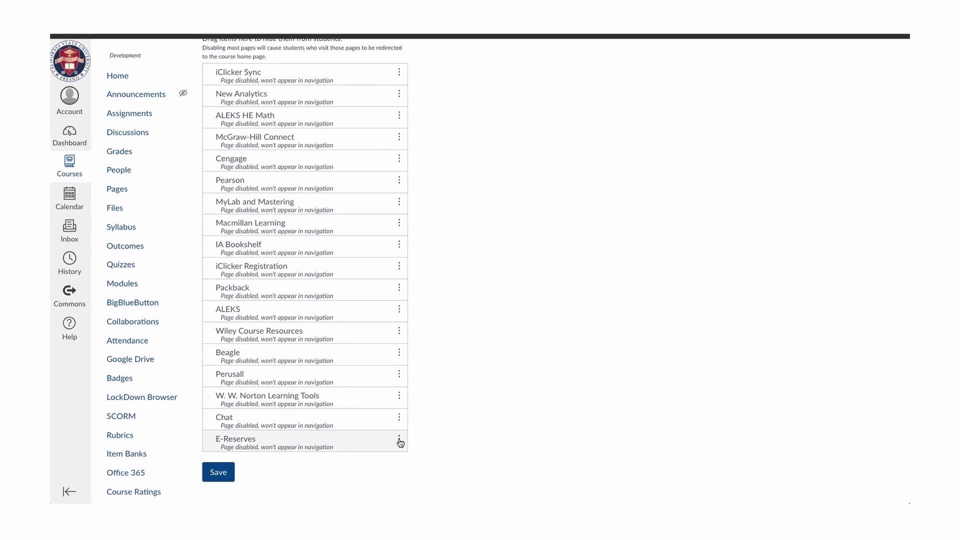
pyautogui.click(400, 441)
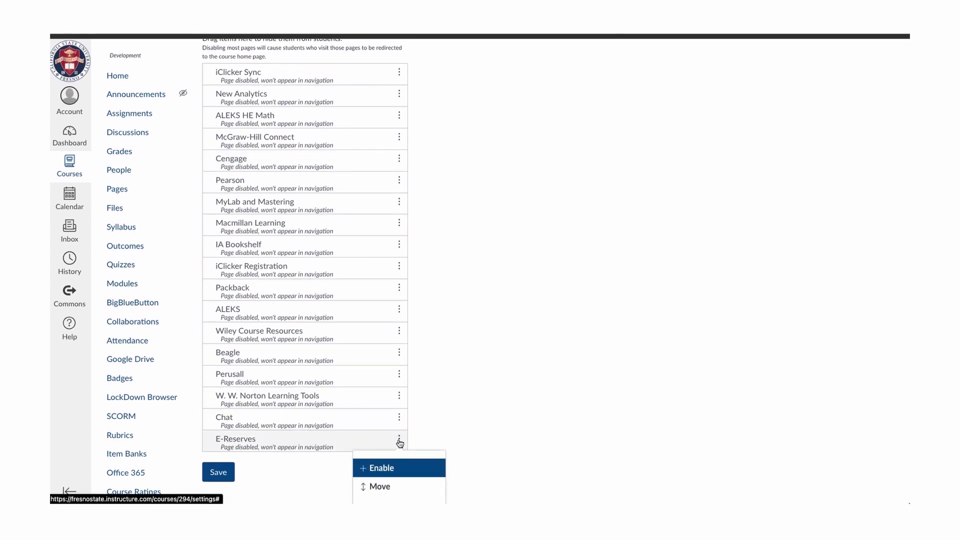
pyautogui.click(393, 469)
# Move E-Reserves to just below Google Drive and save the navigation.
pyautogui.scroll(-2, 394, 473)
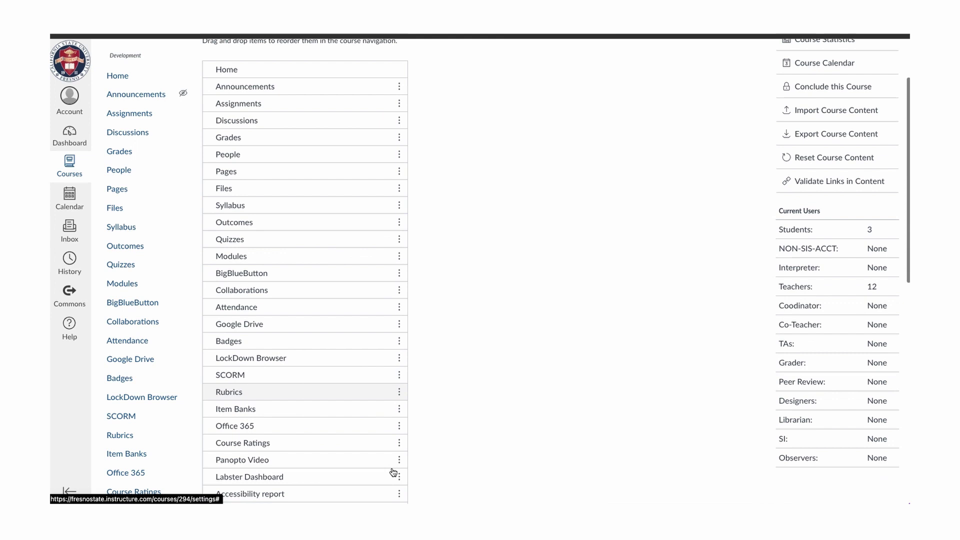
pyautogui.scroll(-2, 393, 473)
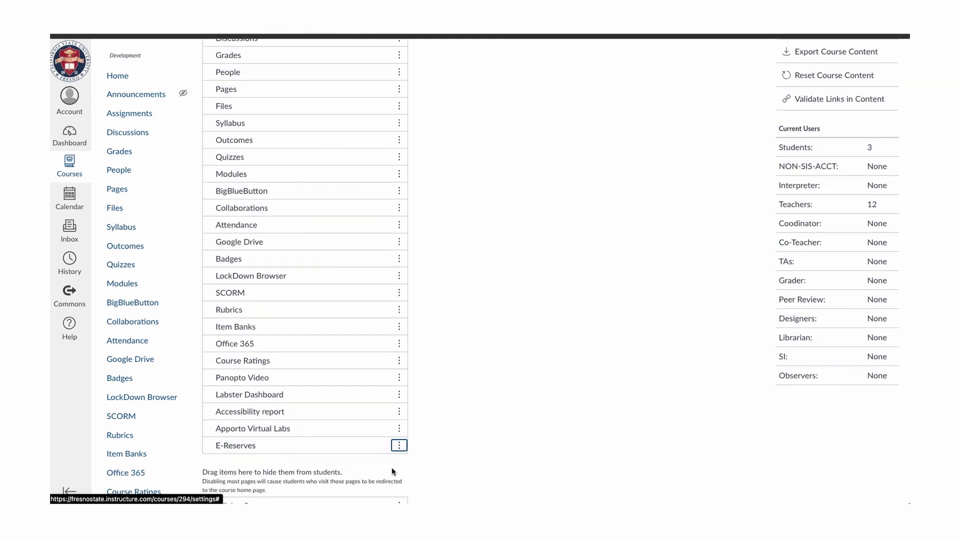
pyautogui.click(286, 454)
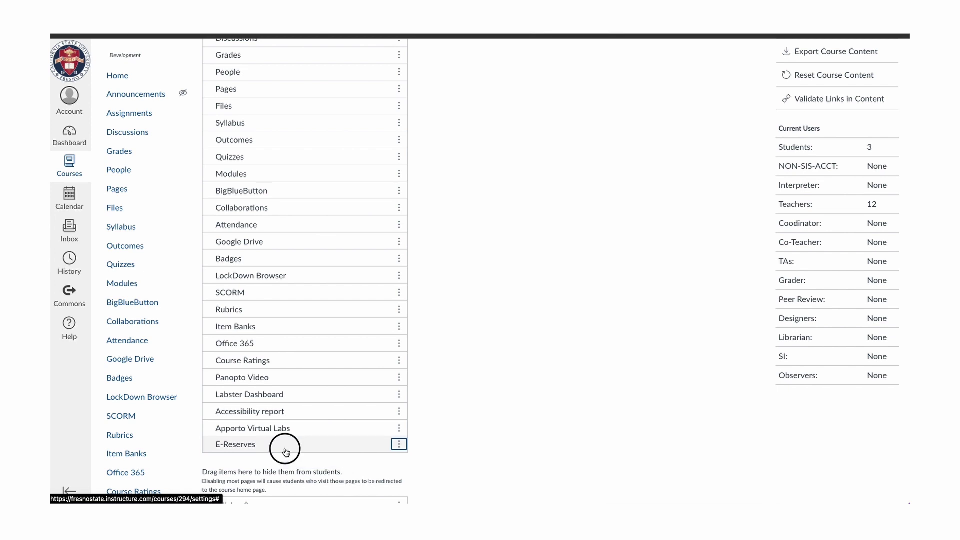
pyautogui.moveTo(286, 453); pyautogui.dragTo(290, 265)
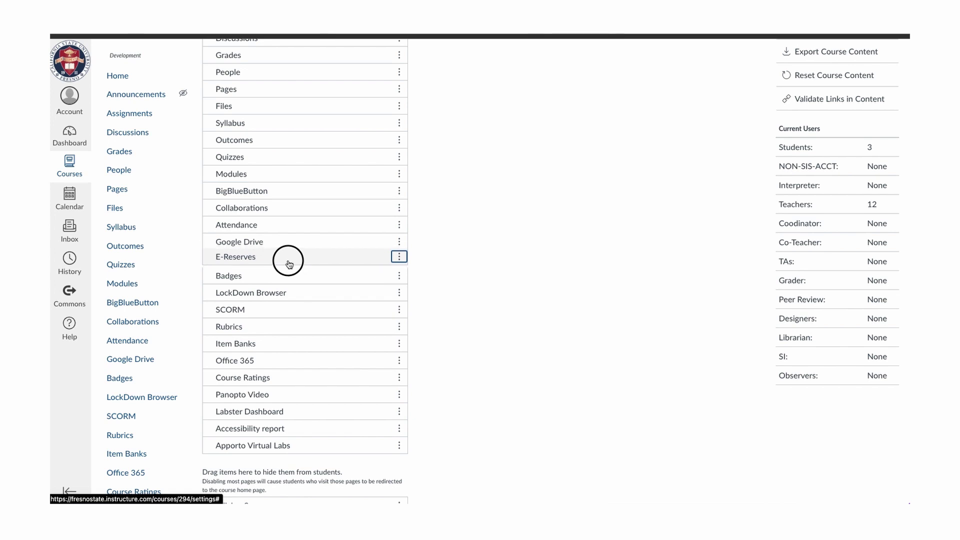
pyautogui.scroll(-8, 313, 405)
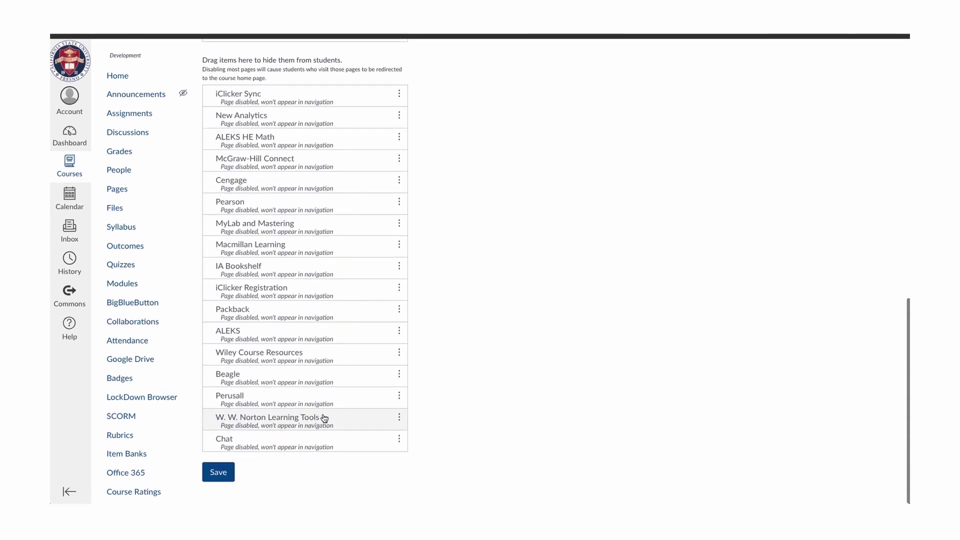
pyautogui.click(222, 479)
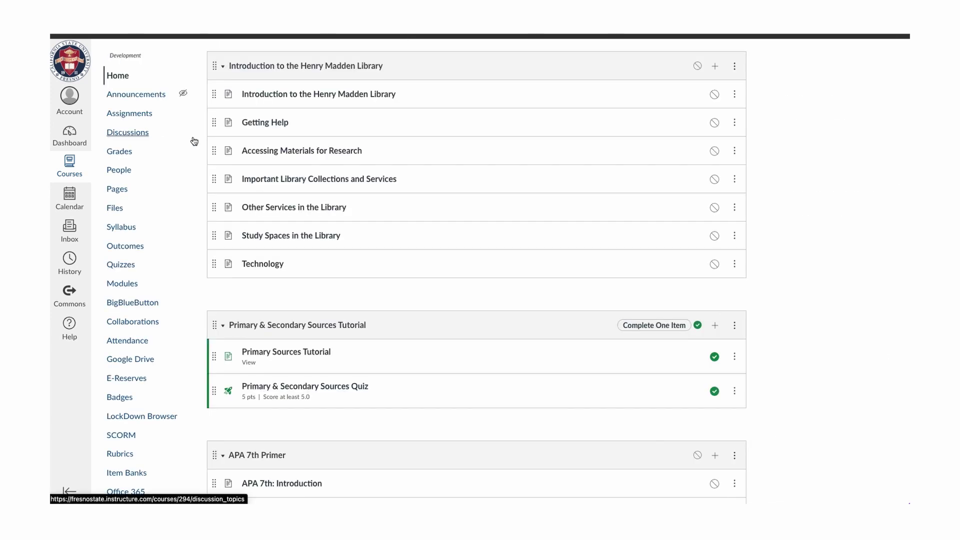
# Open E-Reserves and expand the Week 1 and Week 2 Reading Materials folders.
pyautogui.click(145, 378)
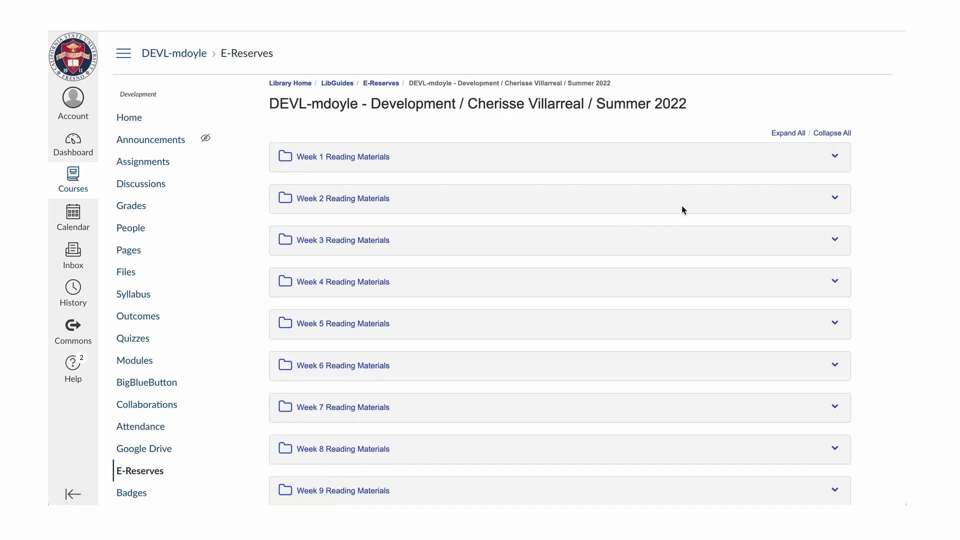
pyautogui.scroll(-2, 683, 209)
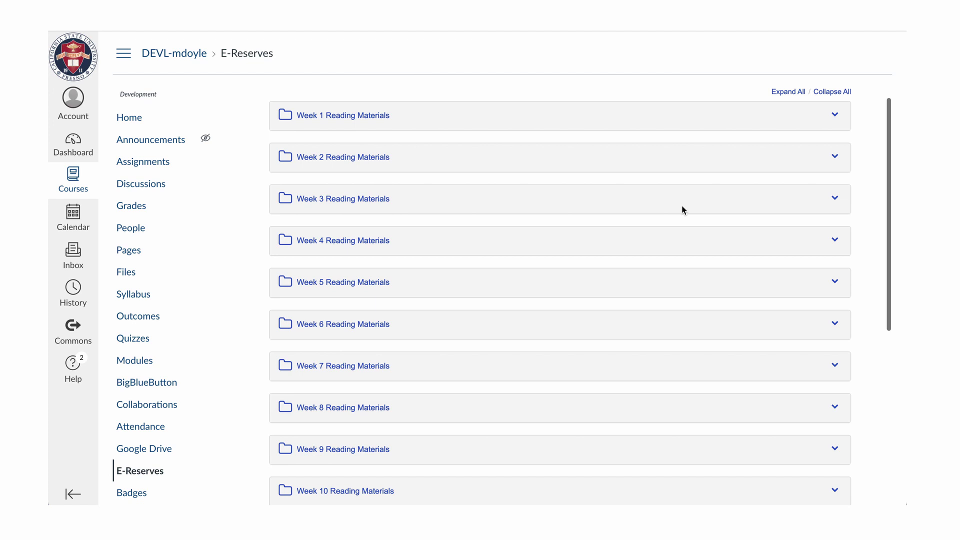
pyautogui.click(388, 116)
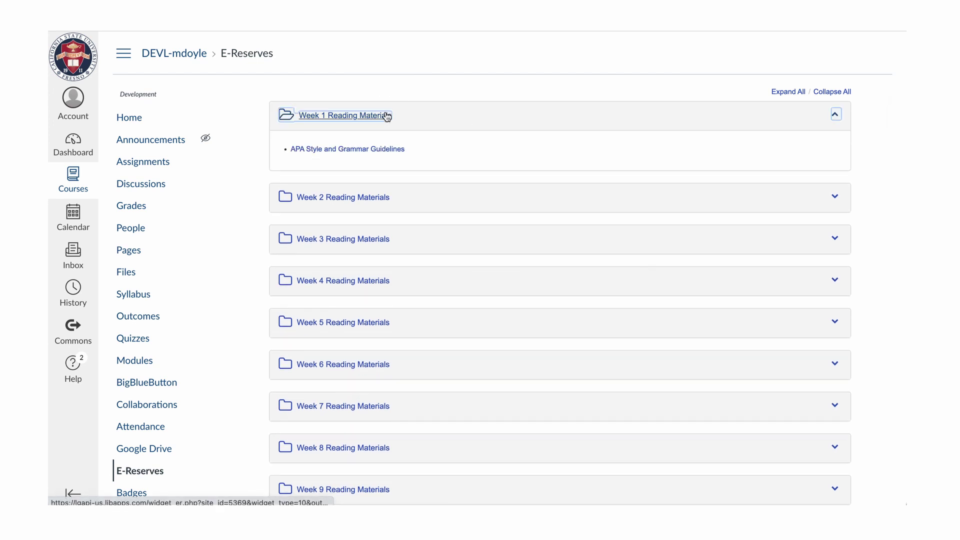
pyautogui.click(431, 197)
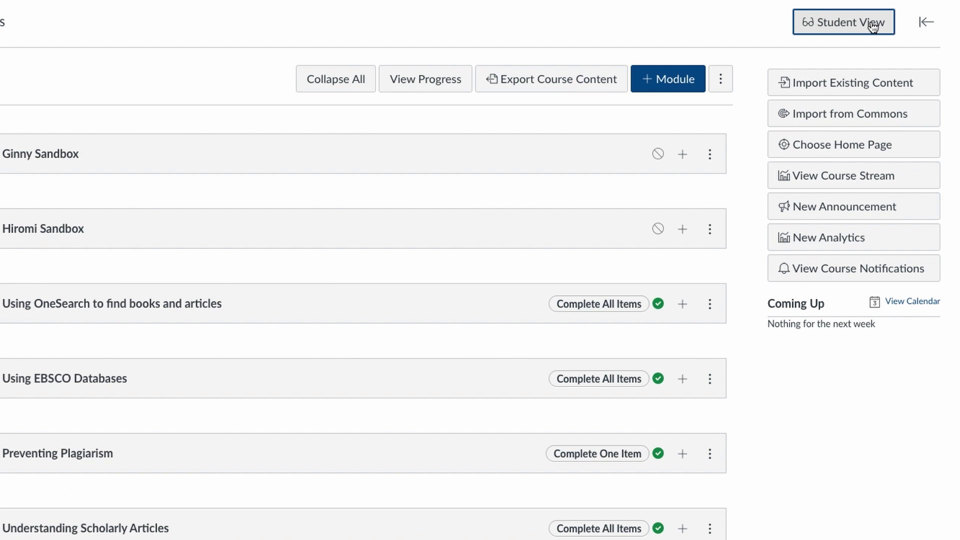
# In Student View, open E-Reserves and the Week 2 'Peer-reviewed vs everything else' reading.
pyautogui.click(873, 26)
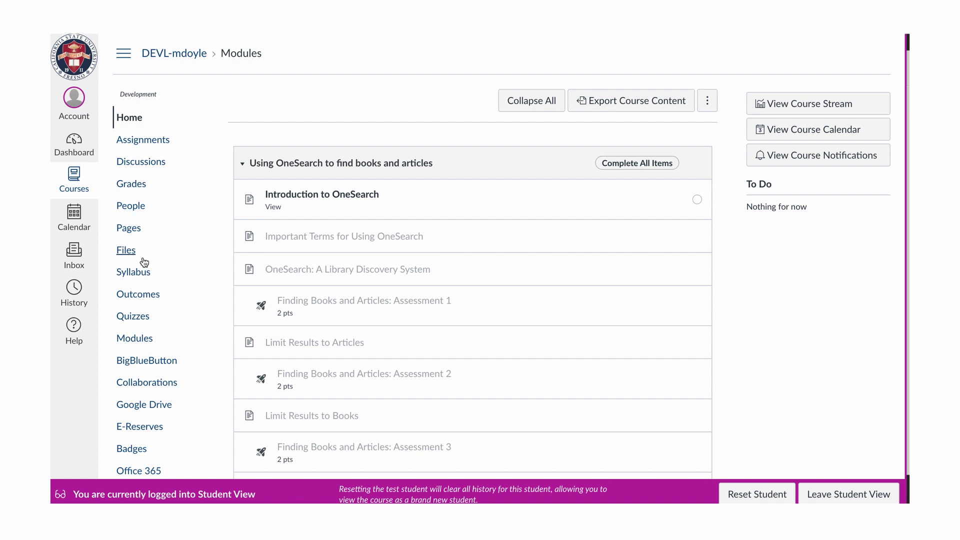
pyautogui.click(155, 434)
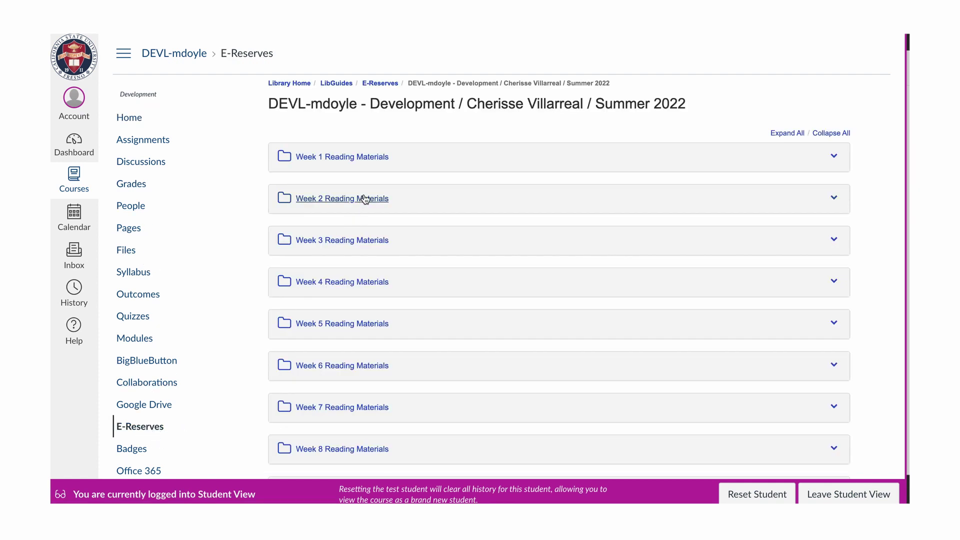
pyautogui.click(367, 200)
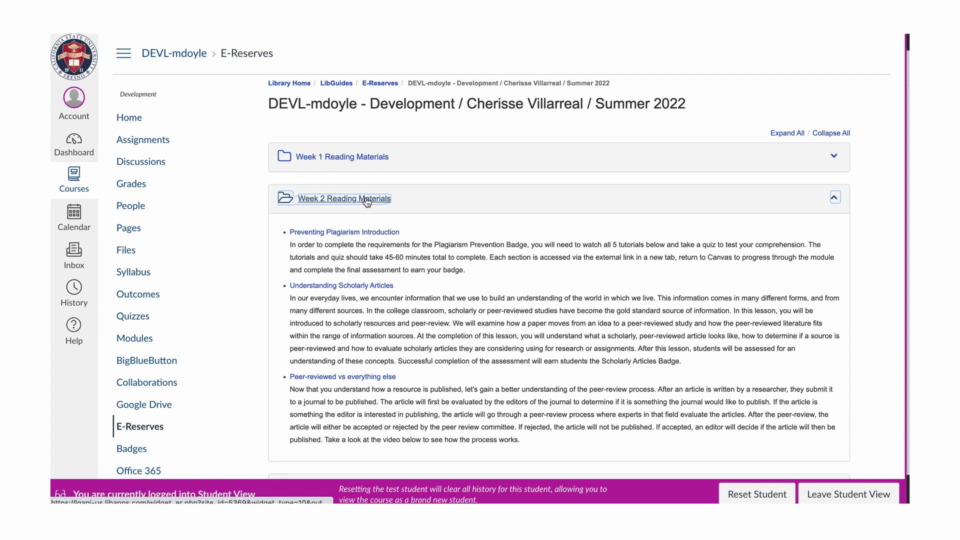
pyautogui.click(372, 378)
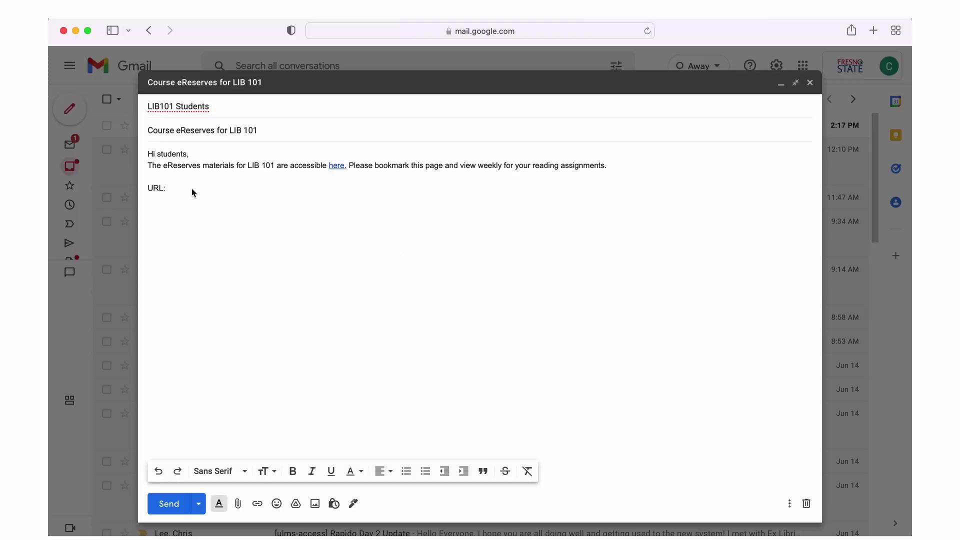
# Paste the eReserves URL, add a Password line with the course access password, and close with 'Thank you,'.
pyautogui.write('https://guides.library.fresnostate.edu/er.php?course_id=89226')
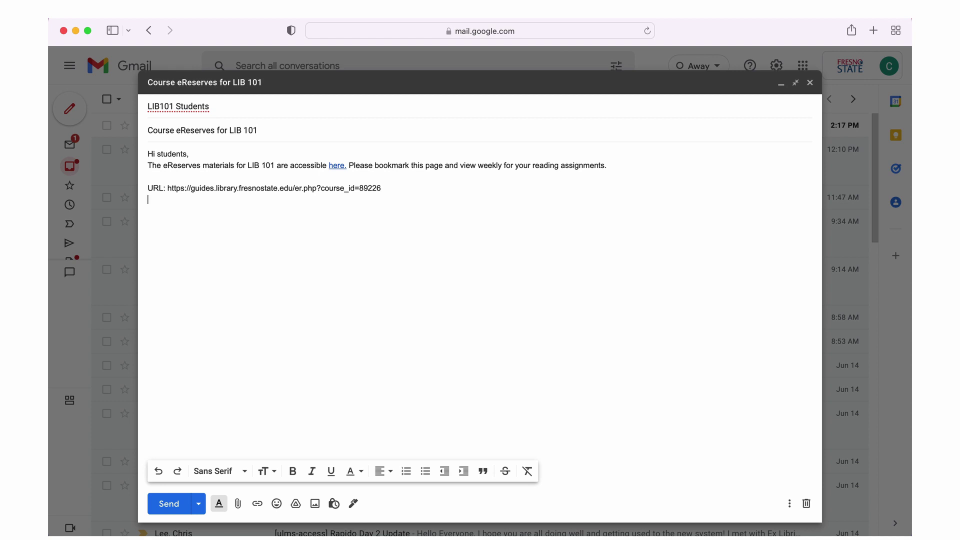
pyautogui.press('Return')
pyautogui.write('Password')
pyautogui.press('Tab')
pyautogui.write(': pas')
pyautogui.write('sword1  ')
pyautogui.write('Thank')
pyautogui.write(' you,')
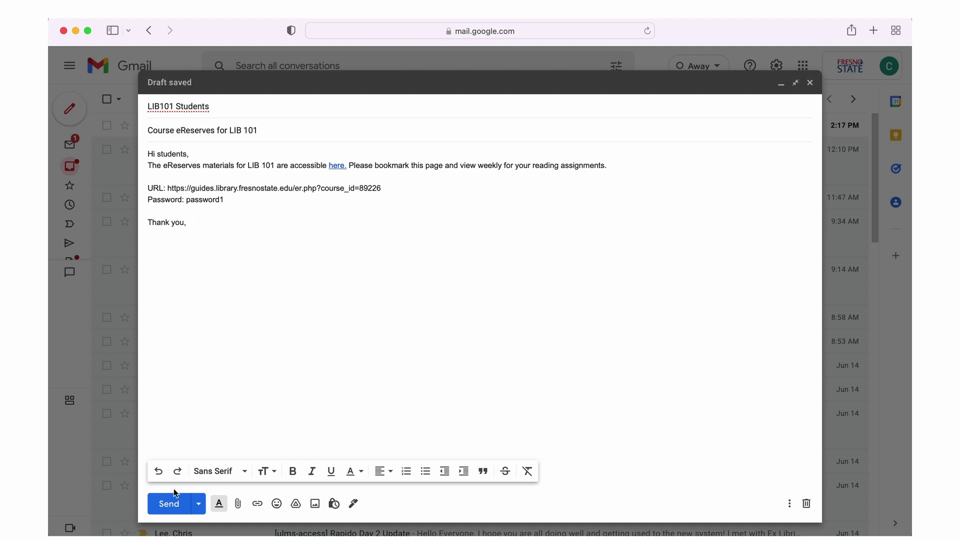
# Send the email, then go to the library's eReserves service page via Services > Our Services.
pyautogui.click(169, 504)
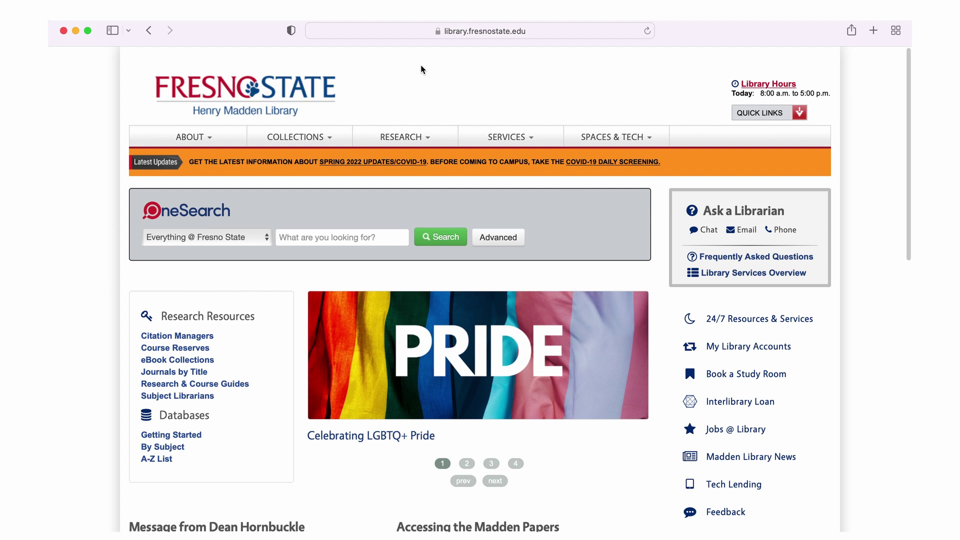
pyautogui.click(504, 140)
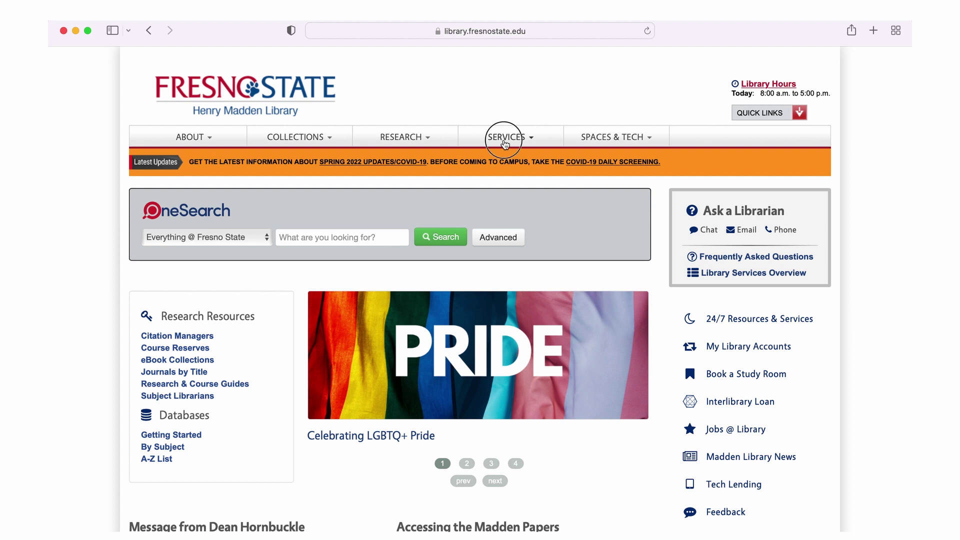
pyautogui.moveTo(506, 179)
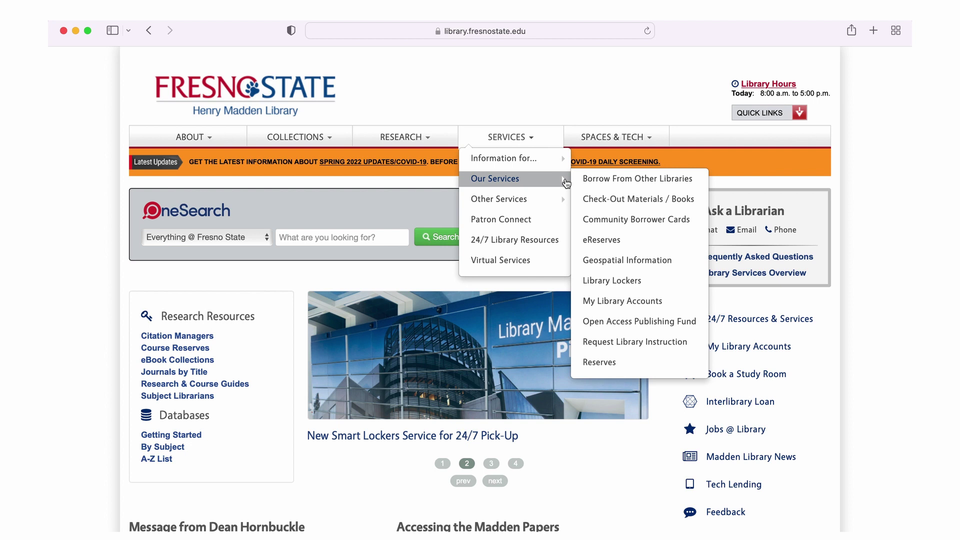
pyautogui.click(607, 241)
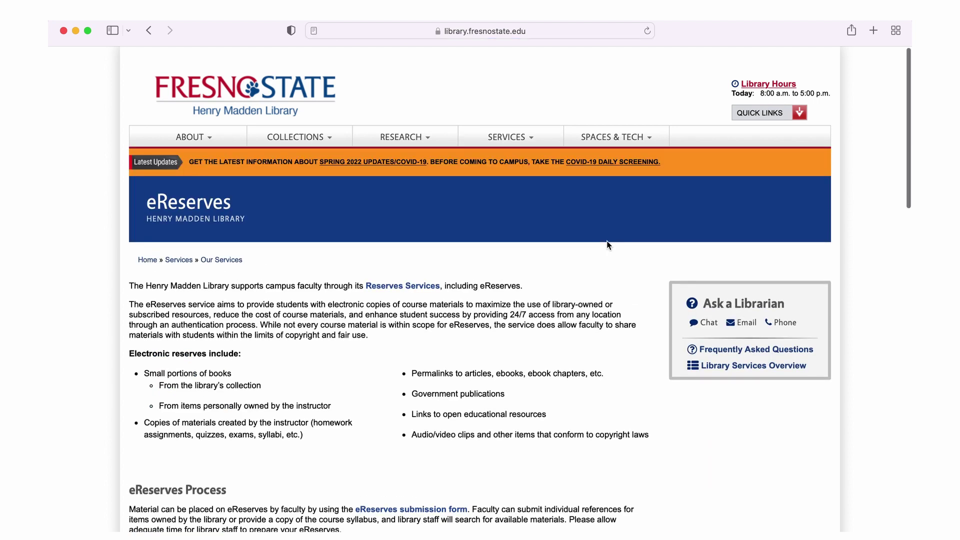
# Open the Library eReserves Page course list and choose LIB 101.
pyautogui.scroll(-5, 607, 244)
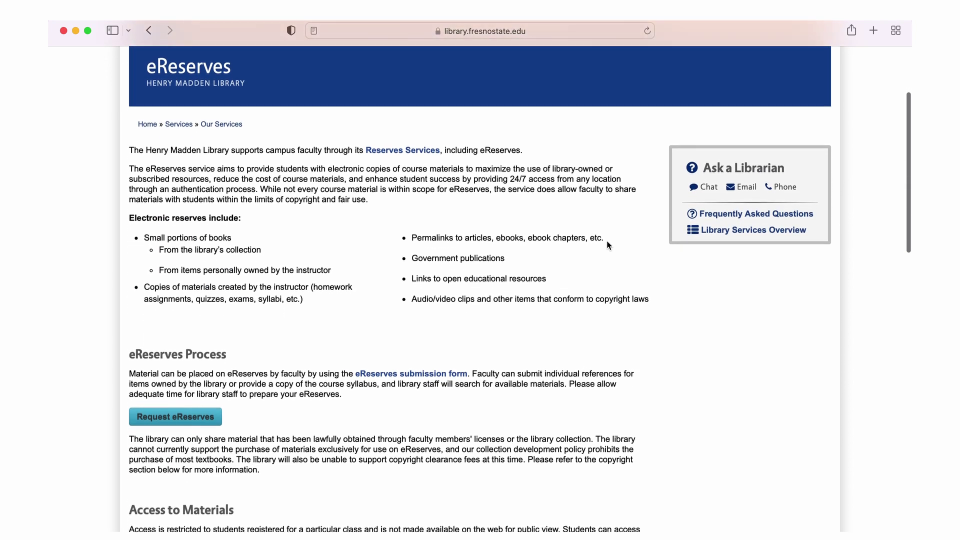
pyautogui.scroll(-3, 607, 242)
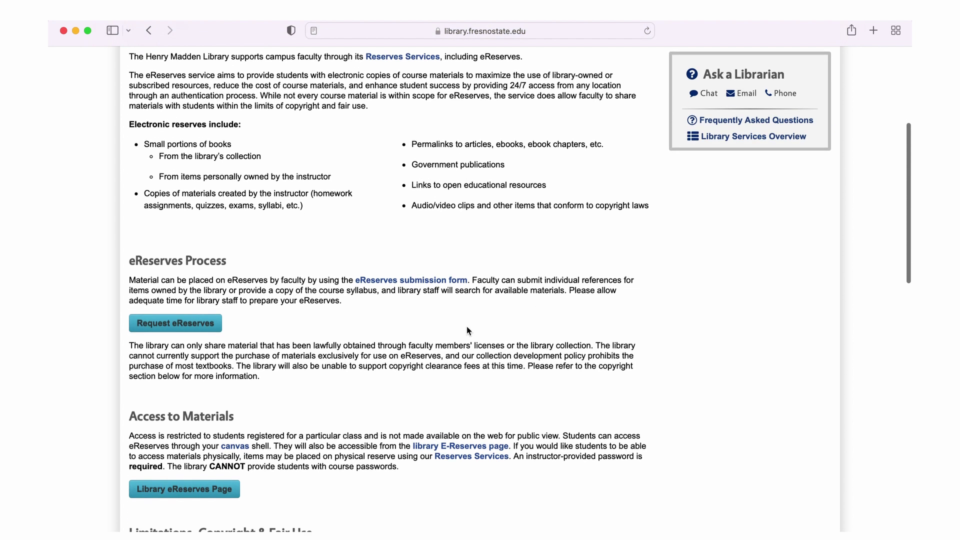
pyautogui.scroll(-5, 301, 401)
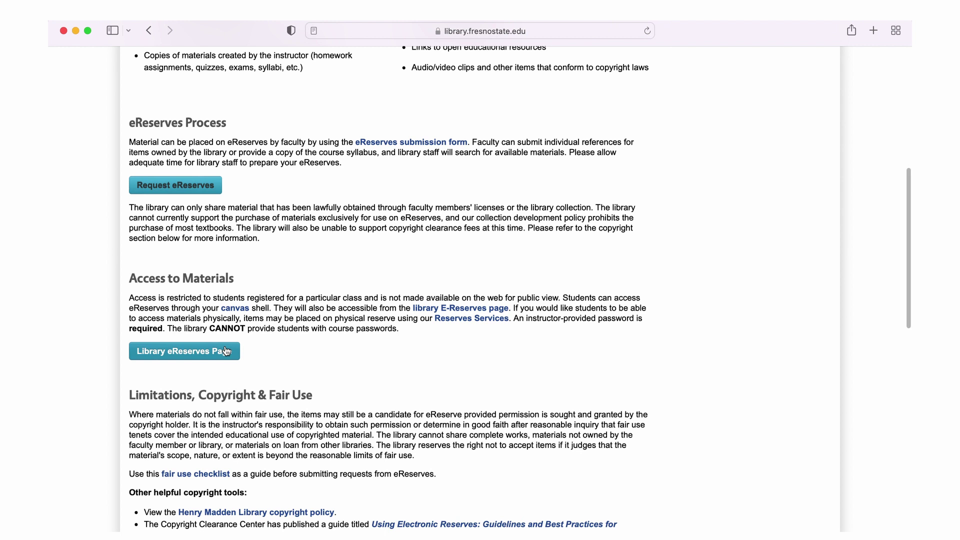
pyautogui.click(226, 352)
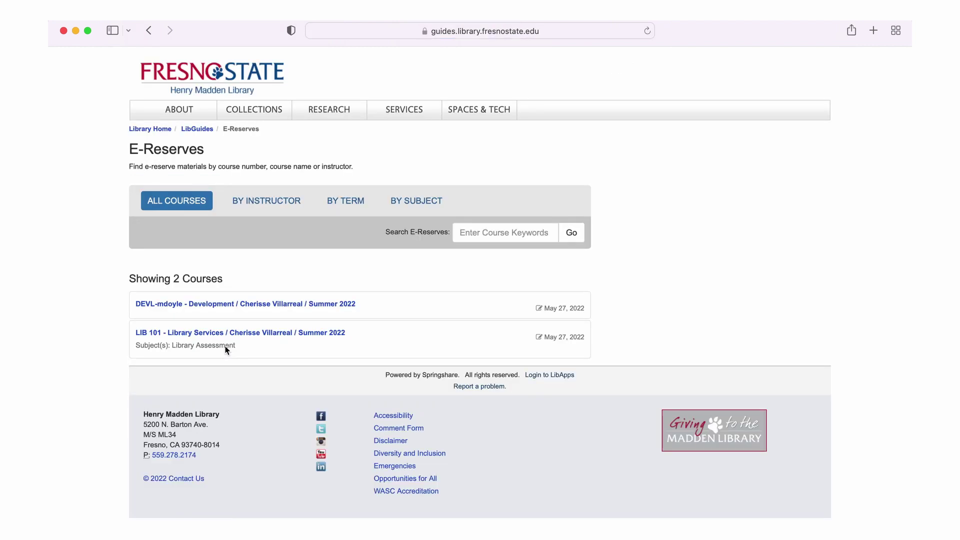
pyautogui.click(254, 333)
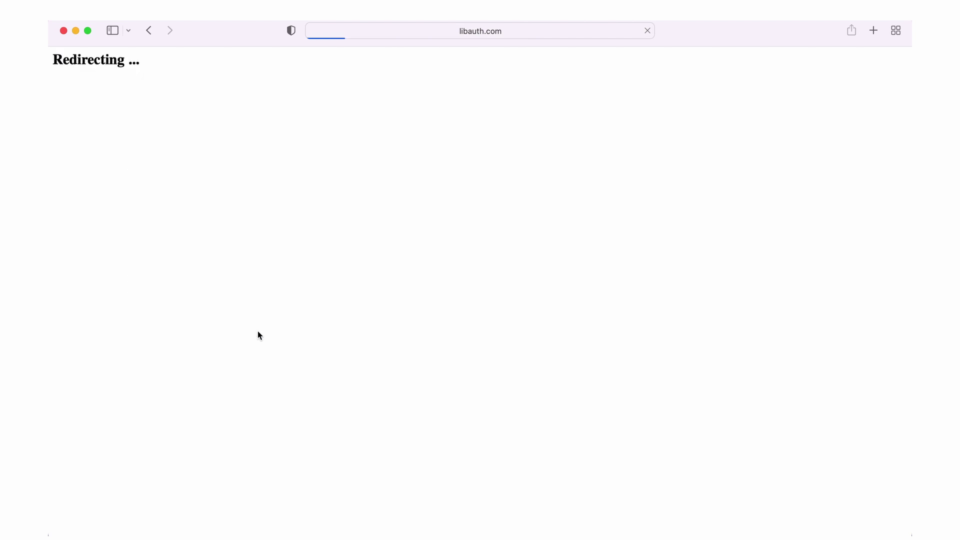